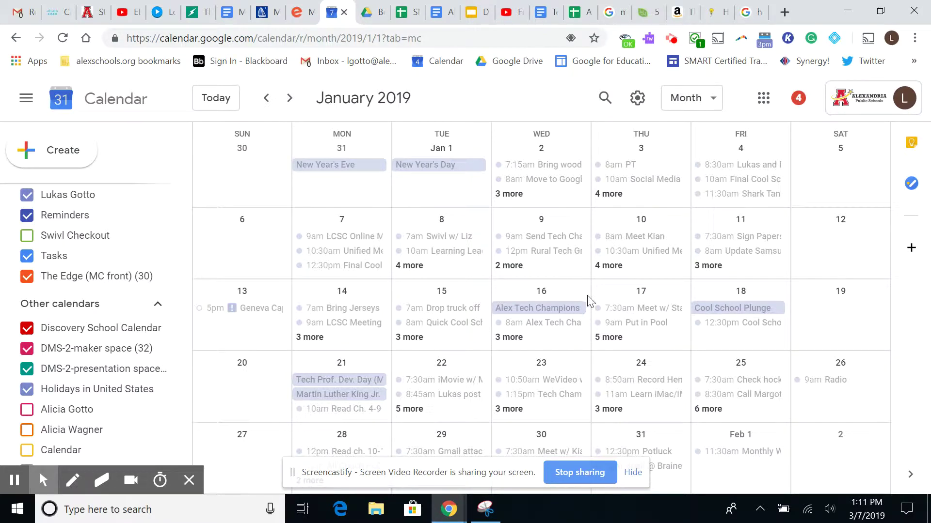
- Create a timed 'Test Meeting' event on Jan 12, 10:00–10:30am, with Webex meeting conferencing
left_click(844, 250)
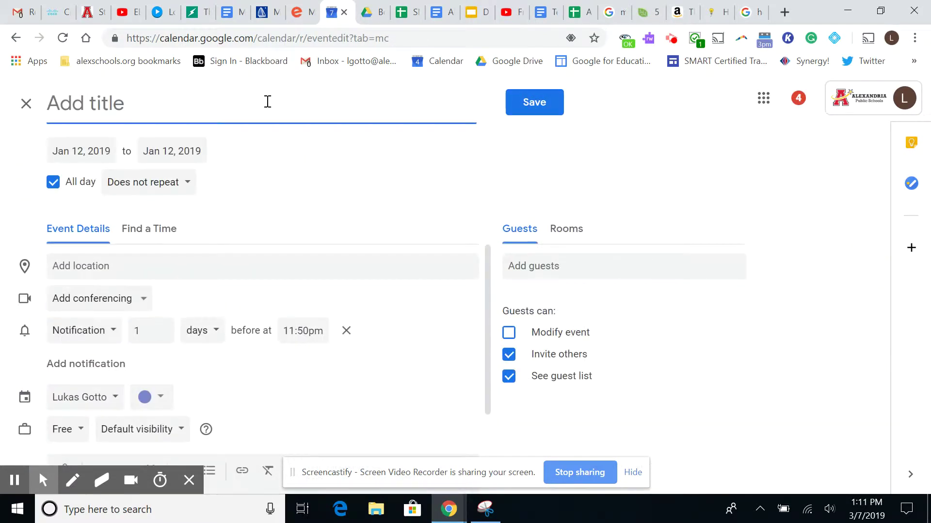
type("Test Meeting")
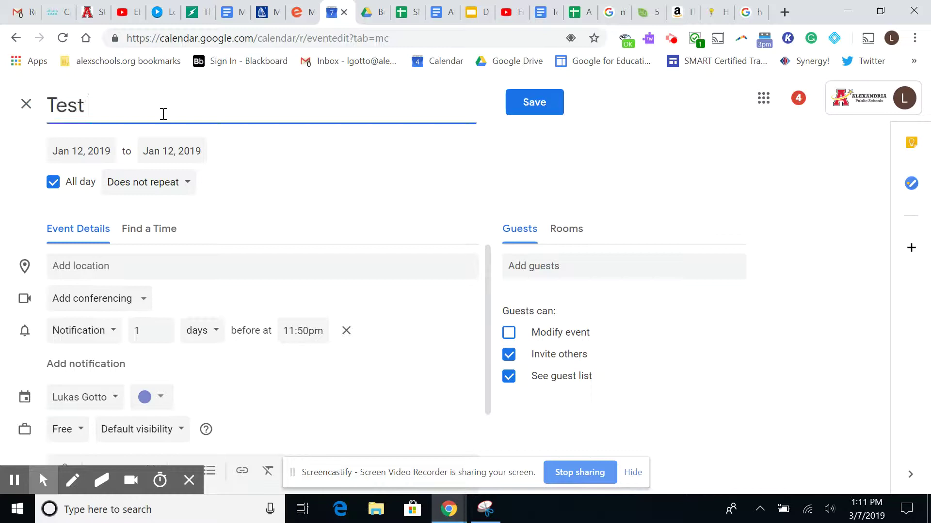
left_click(53, 182)
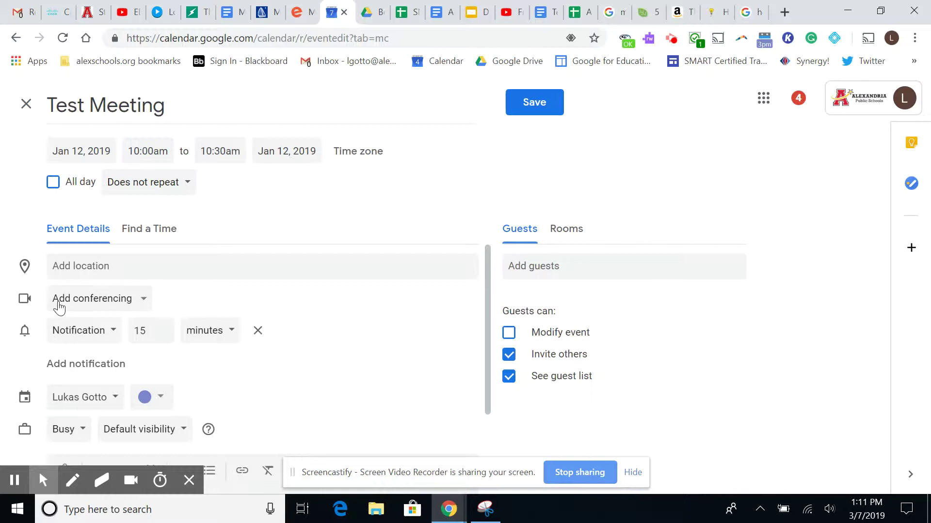
left_click(141, 305)
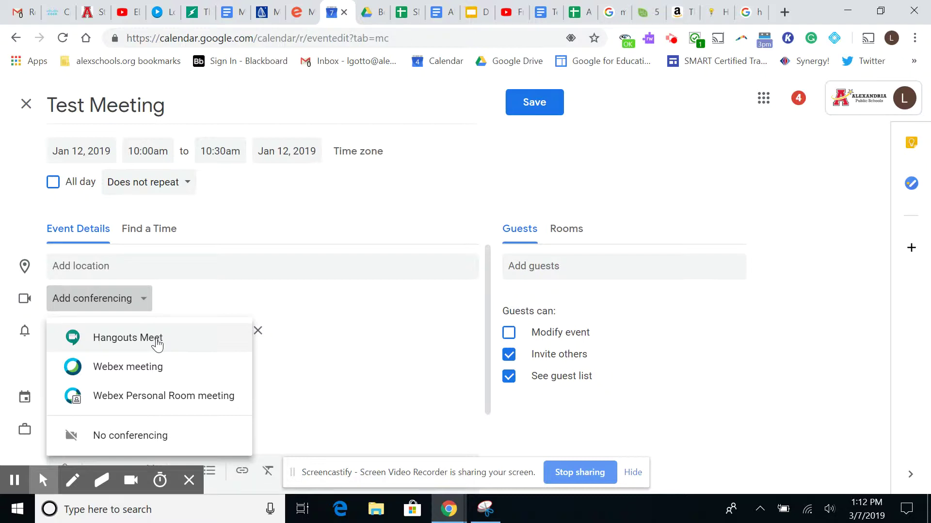
left_click(157, 370)
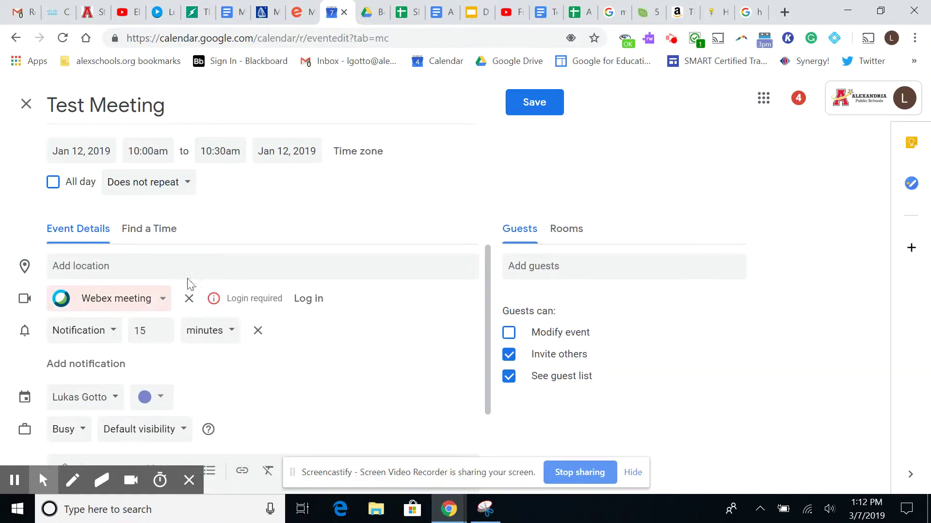
- Start the Webex login and scroll the settings popup to the site options, showing alexandria.webex.com
left_click(306, 299)
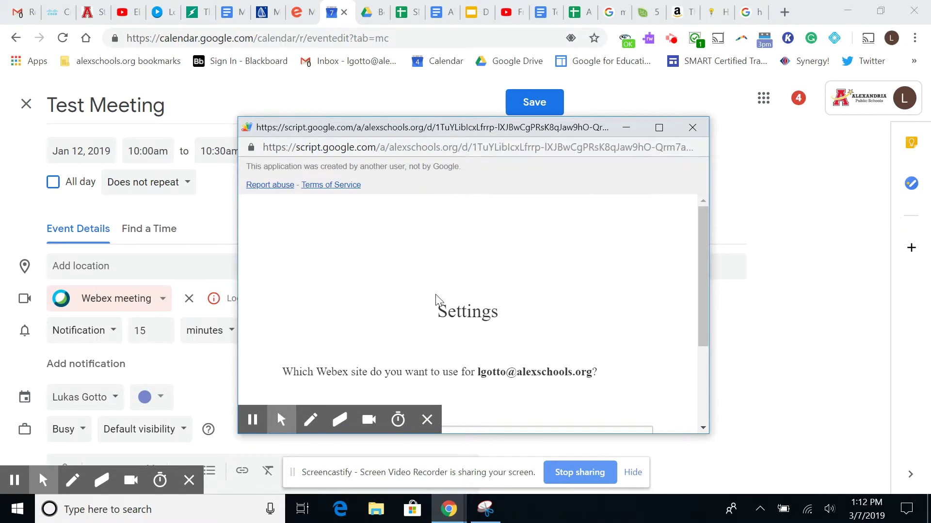
scroll(436, 303, "down", 3)
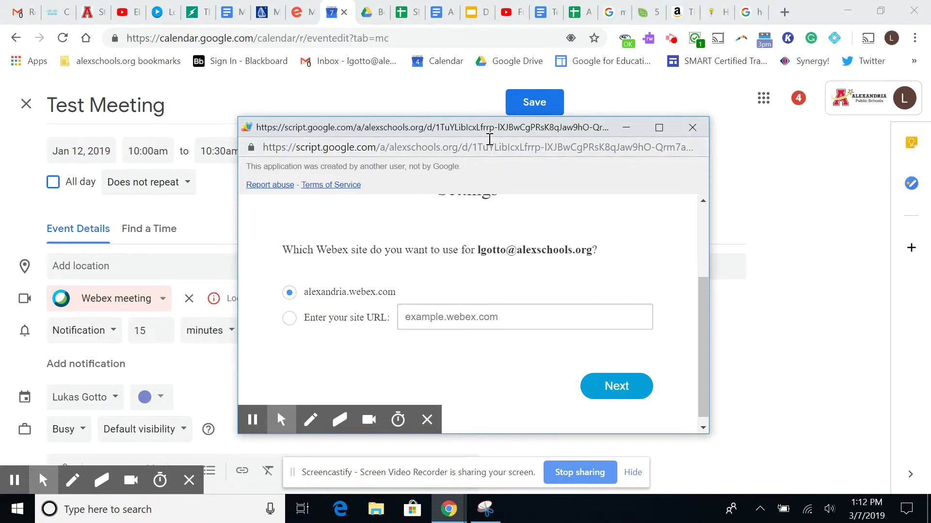
- Minimize the Webex login window and scroll the Alexandria staff resources page to the Webex tile
left_click(625, 129)
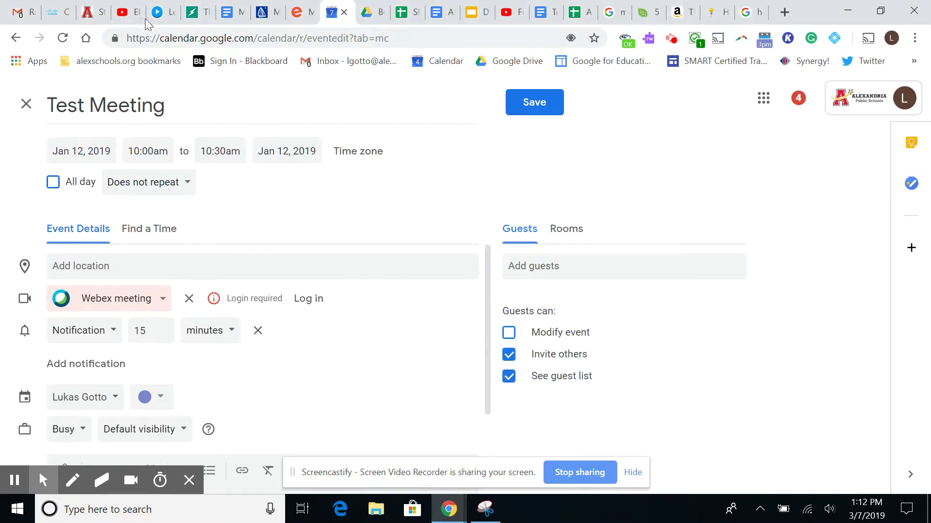
left_click(87, 17)
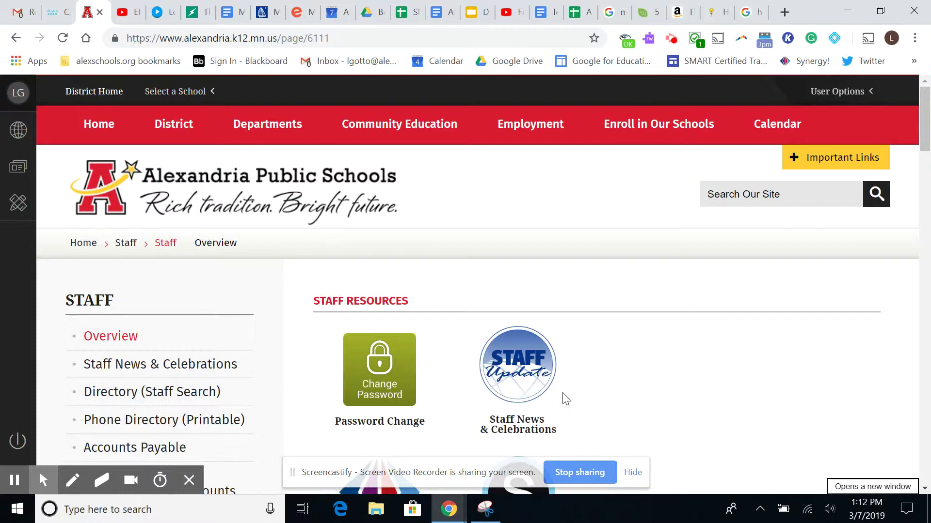
scroll(563, 398, "down", 4)
scroll(564, 397, "down", 15)
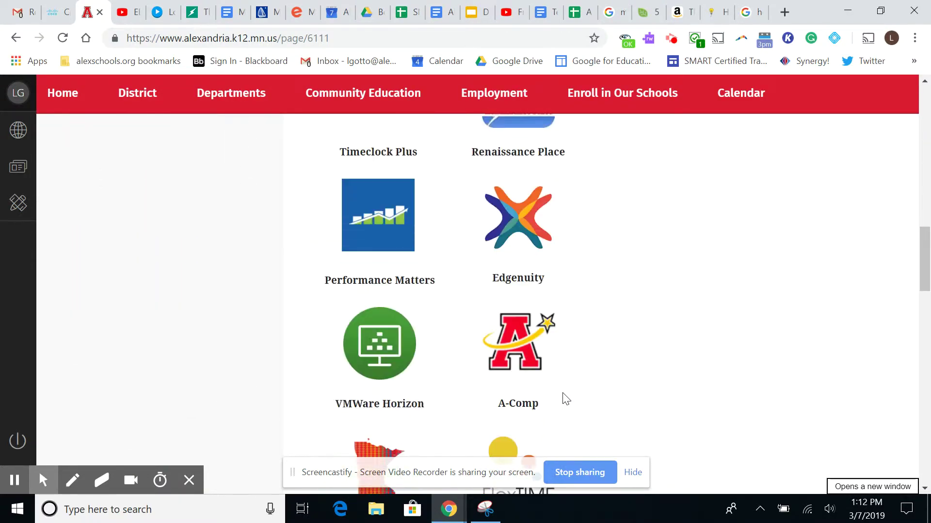
scroll(563, 398, "down", 3)
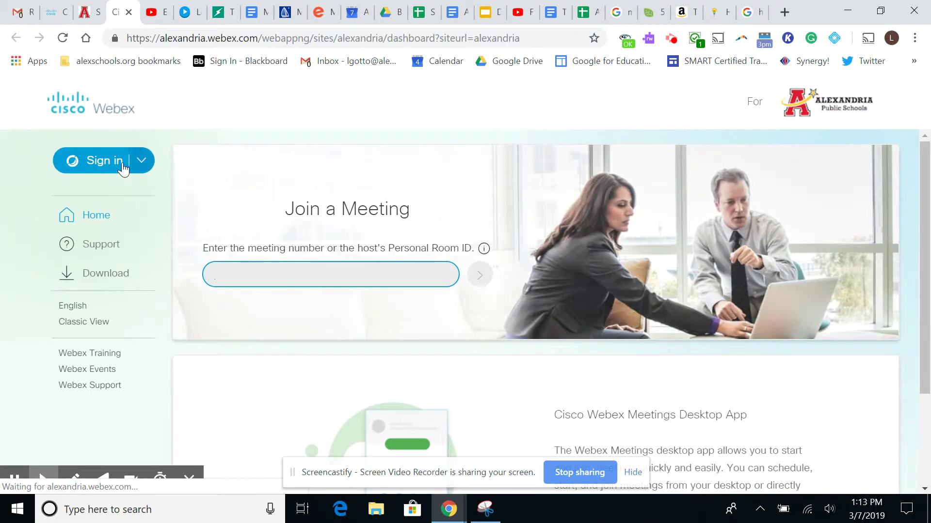
- Sign in to the Alexandria Webex site by entering and confirming a new password
left_click(89, 164)
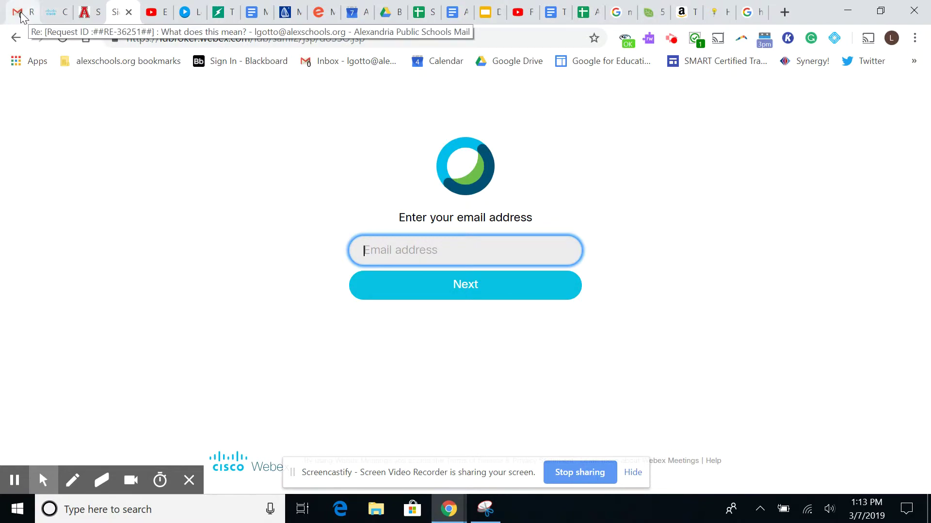
left_click(51, 17)
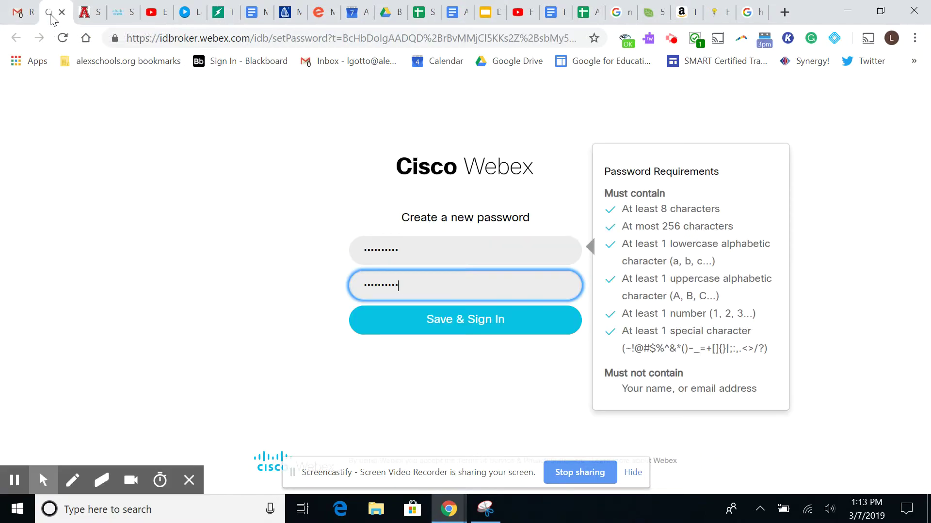
left_click_drag(430, 259, 346, 255)
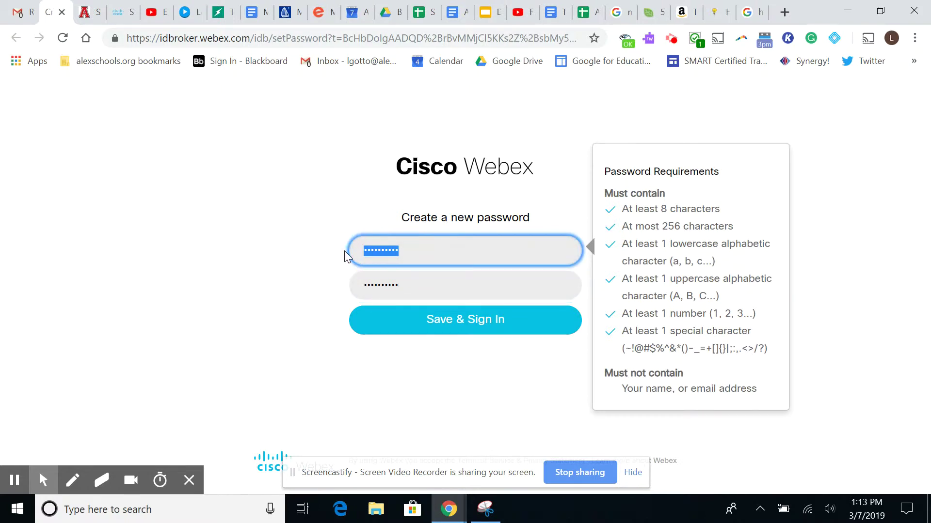
type("••••••")
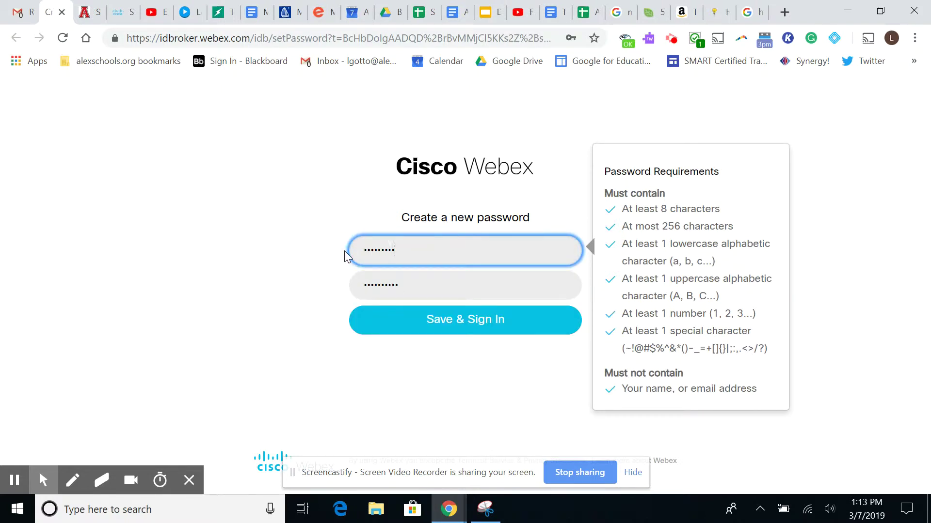
key("Tab")
type("•")
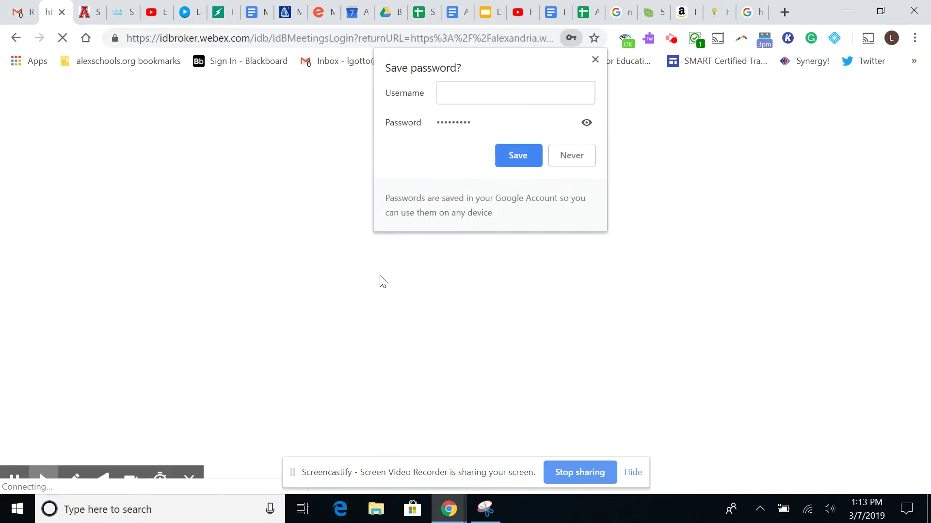
left_click(524, 165)
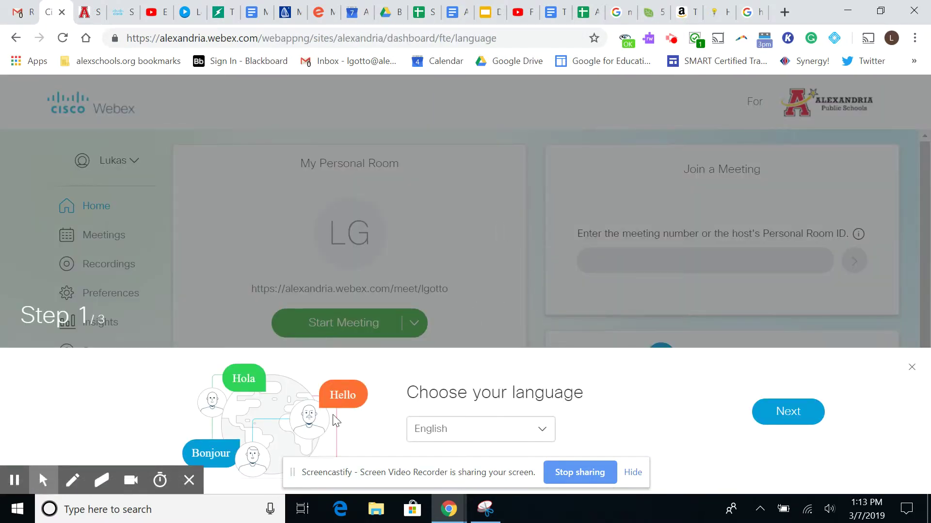
- Finish Webex first-time setup, accepting the language, skipping the profile picture, and confirming the Personal Room
left_click(772, 414)
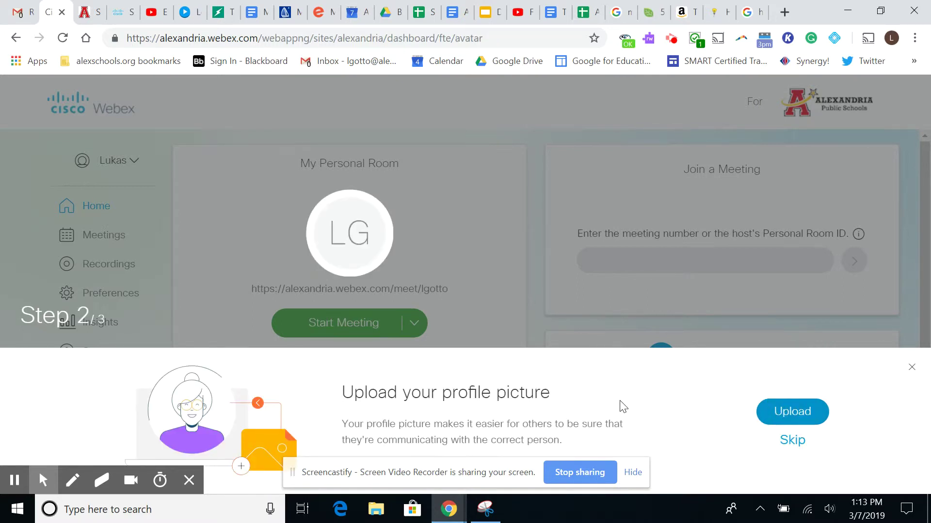
left_click(780, 442)
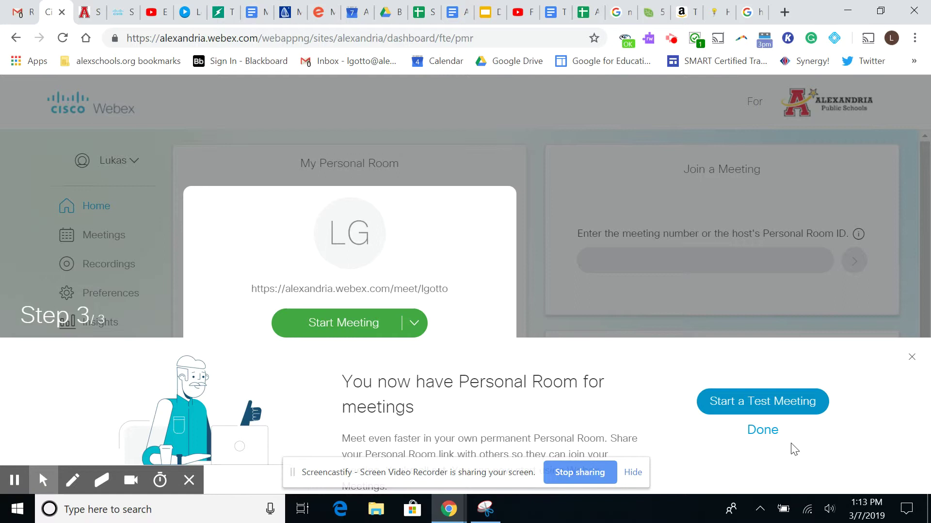
left_click(763, 431)
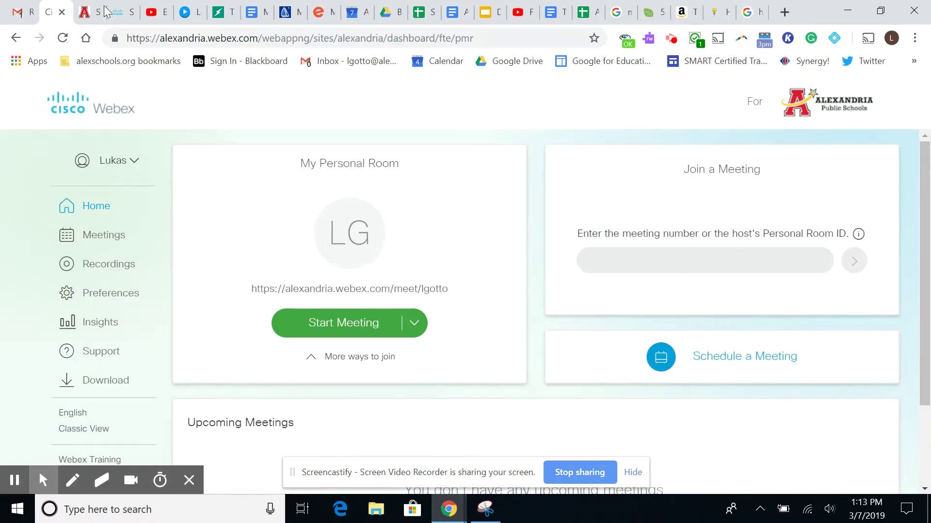
- Return to the Test Meeting draft and close the duplicate Webex settings window
left_click(353, 13)
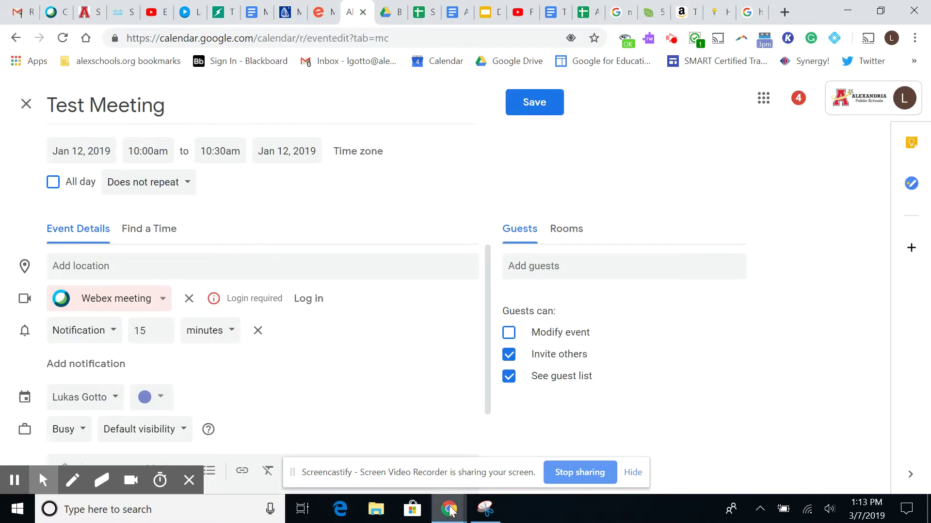
mouse_move(448, 509)
mouse_move(536, 452)
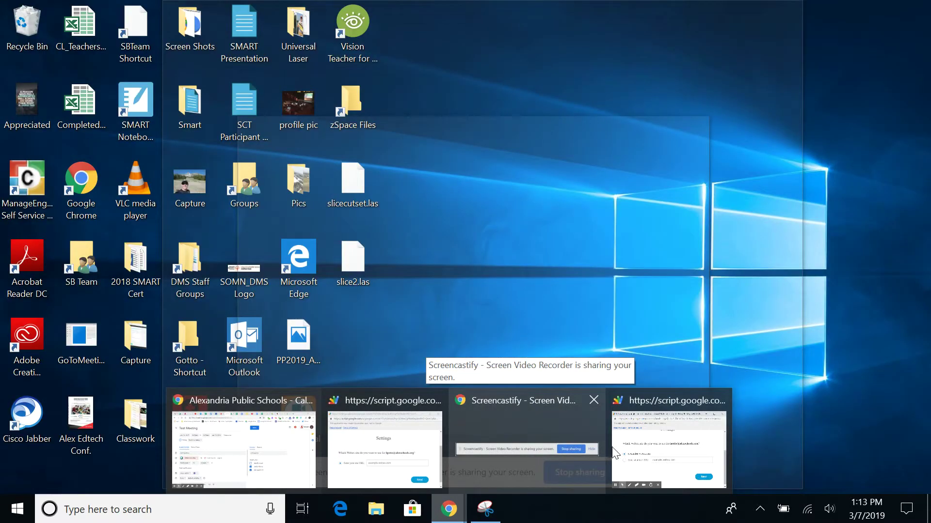
mouse_move(650, 458)
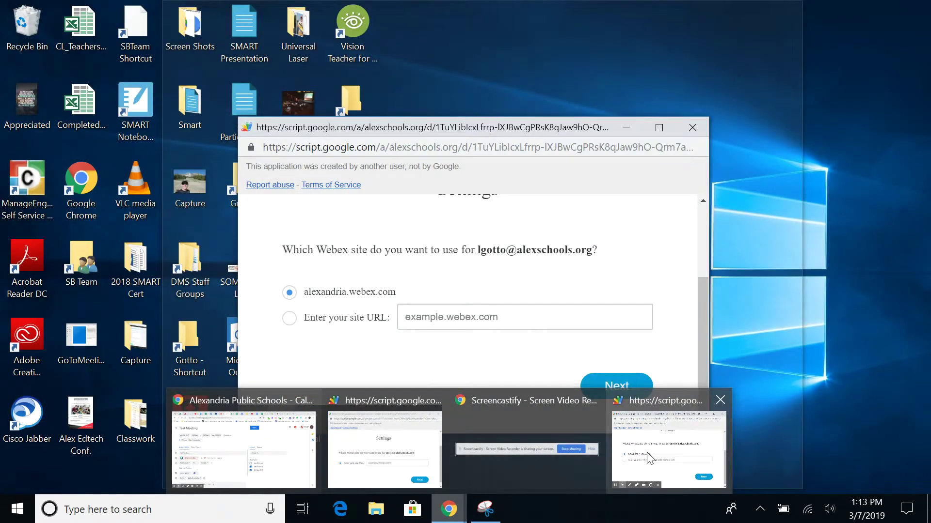
left_click(720, 400)
- Enter alexandria.webex.com as the Webex site URL and submit it
left_click(425, 421)
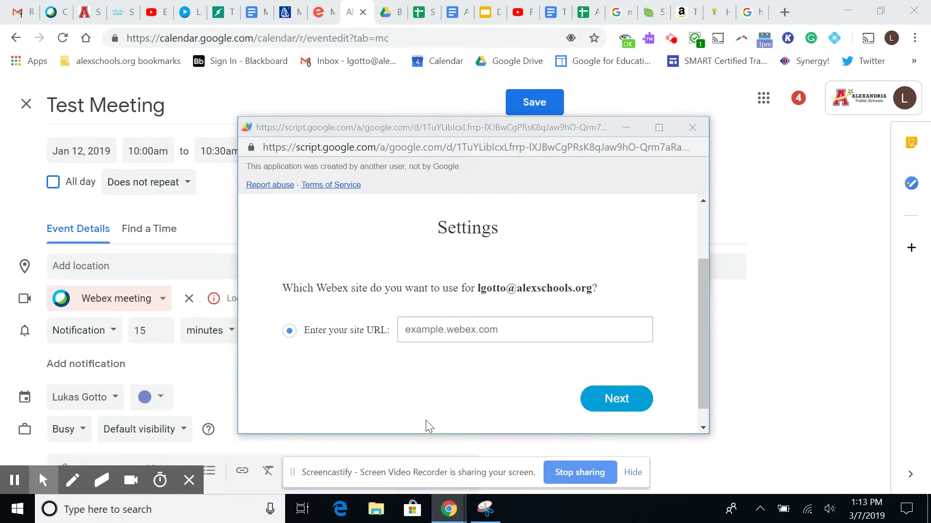
left_click(477, 324)
type("alexandria.web")
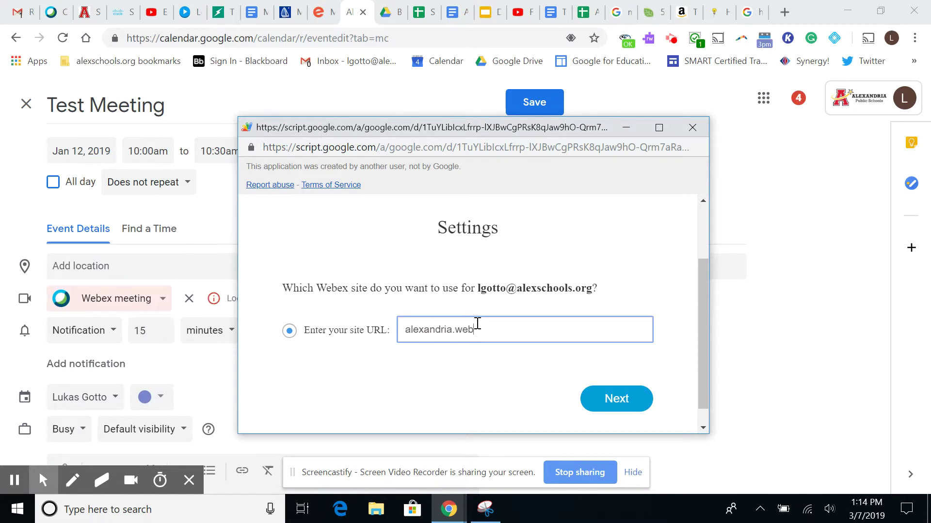
type("ex.com")
key("Return")
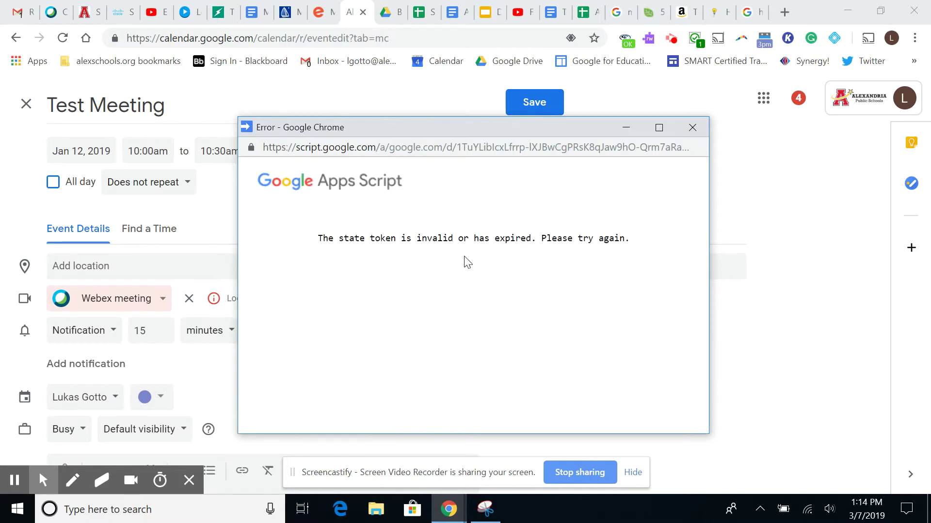
- Dismiss the expired-token error and restart the Webex login for the Test Meeting
left_click(692, 127)
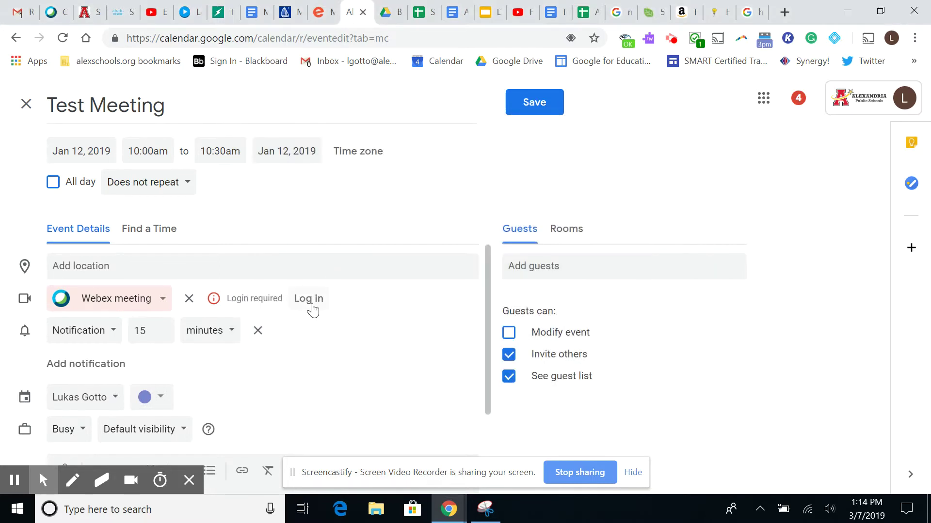
left_click(310, 305)
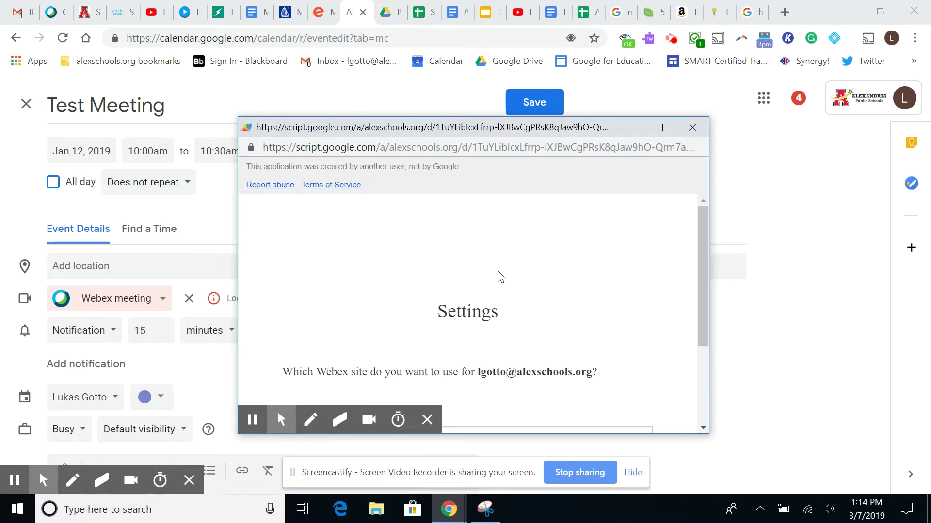
scroll(501, 276, "down", 3)
- Choose alexandria.webex.com as the custom Webex site so the join link and dial-in details attach
left_click(449, 308)
type("alexandria.webex.com")
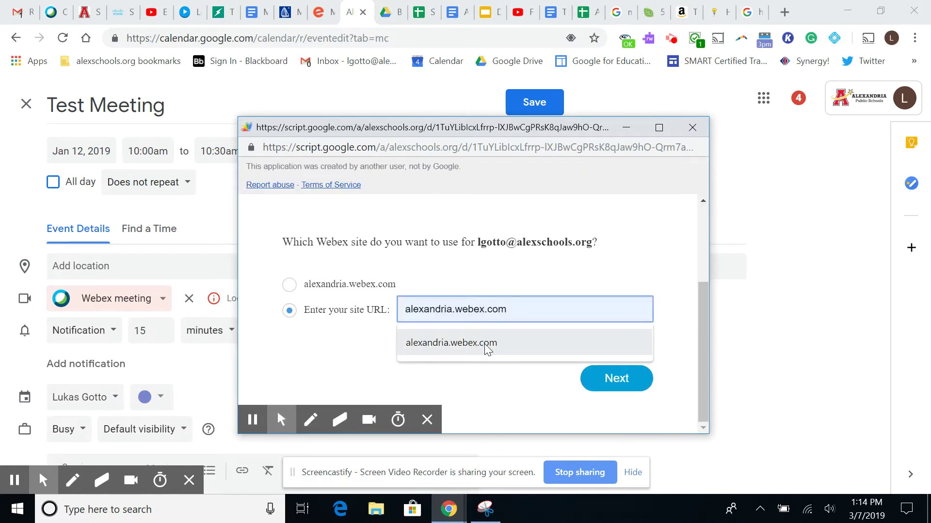
left_click(486, 345)
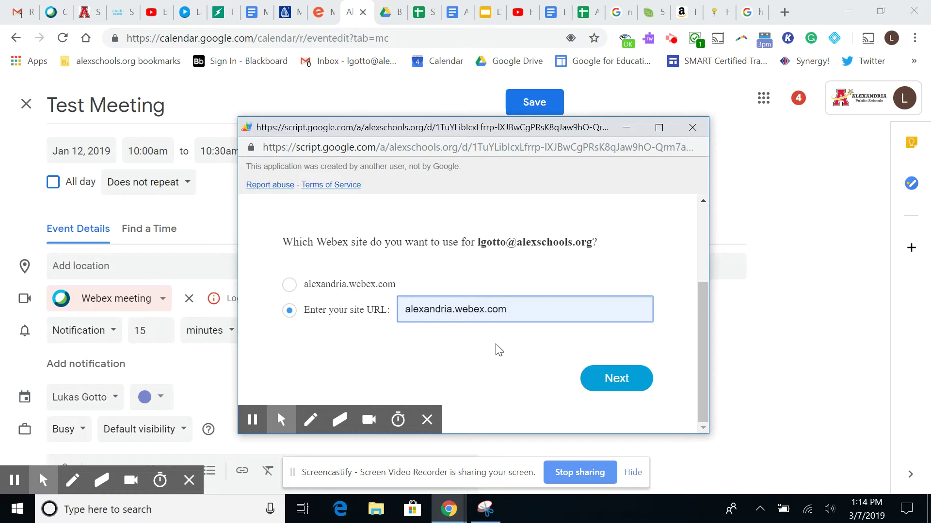
left_click(289, 285)
left_click(625, 382)
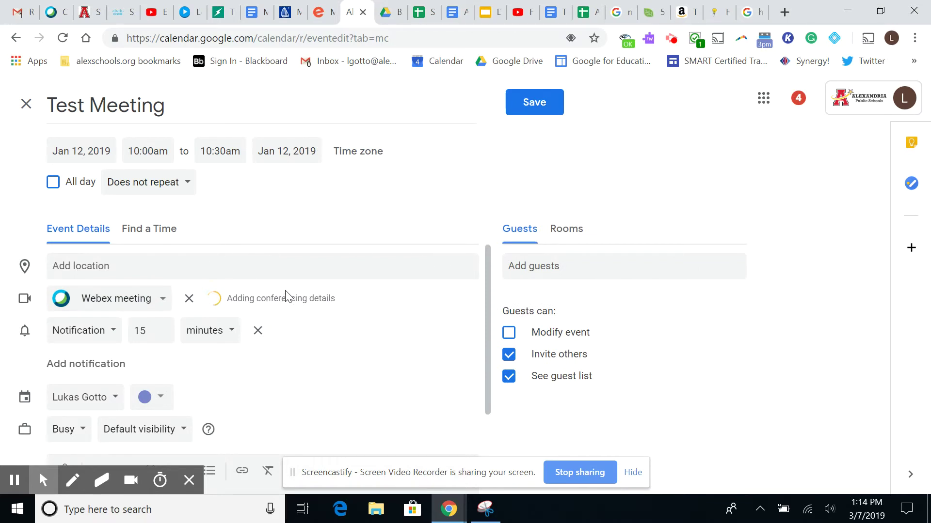
scroll(189, 361, "down", 1)
scroll(189, 361, "down", 1)
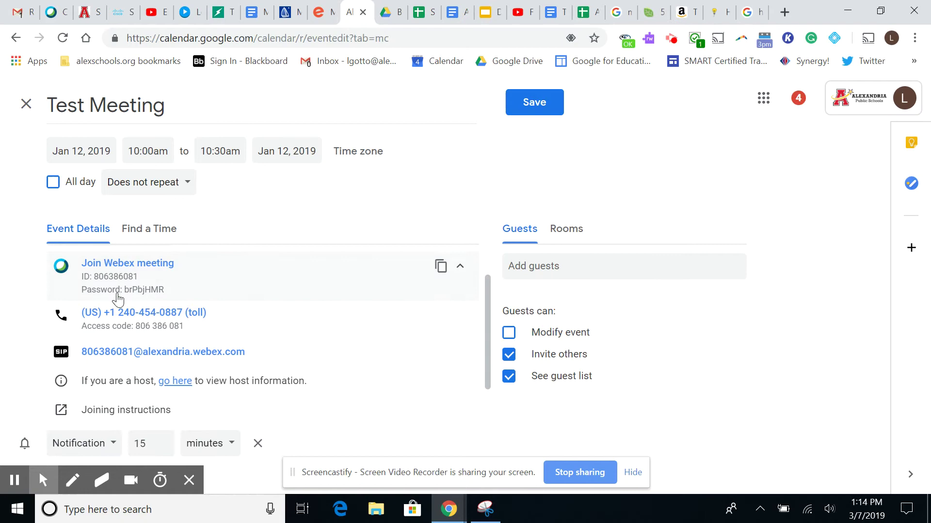
- Save the Test Meeting, reopen it at 10am on Jan 12, and copy its Webex joining details
left_click(535, 109)
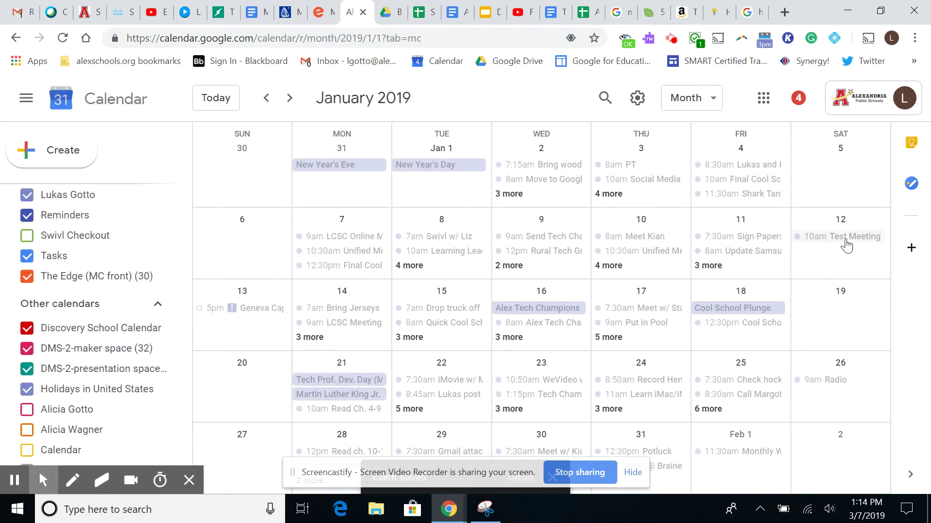
left_click(851, 240)
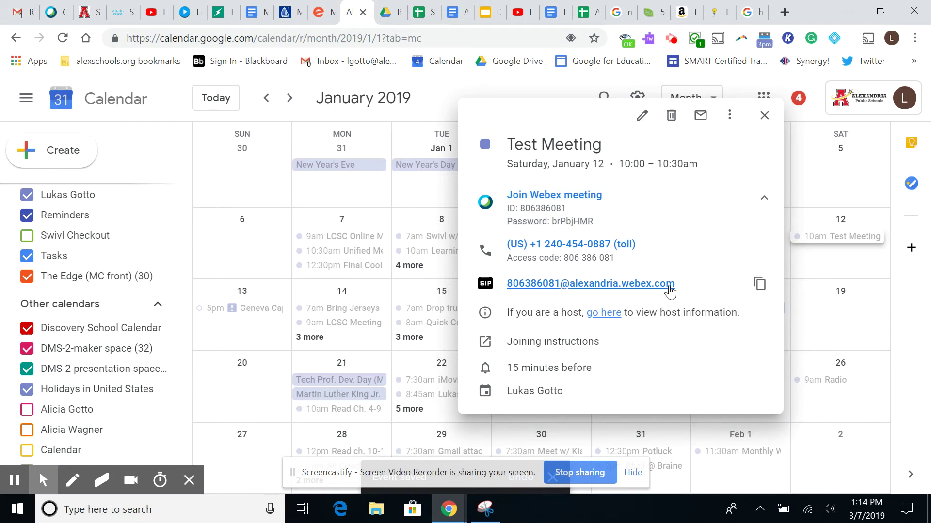
left_click(757, 286)
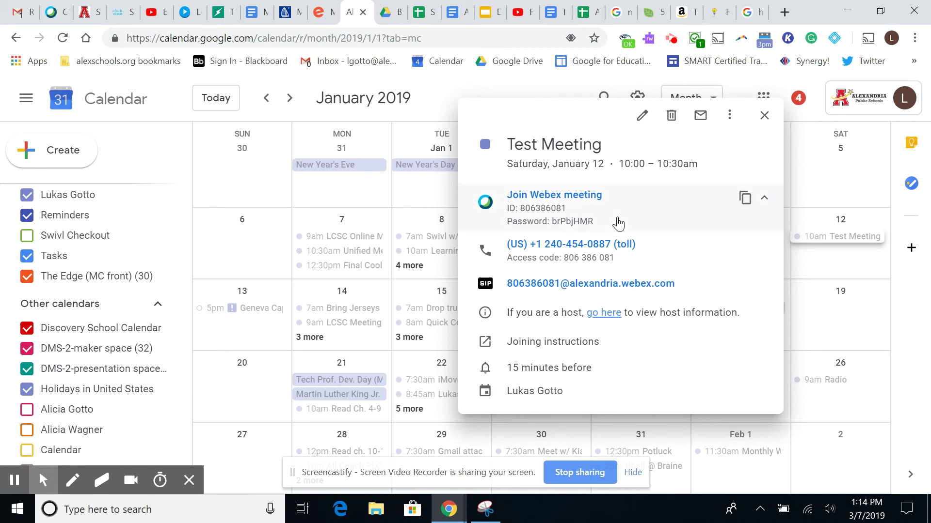